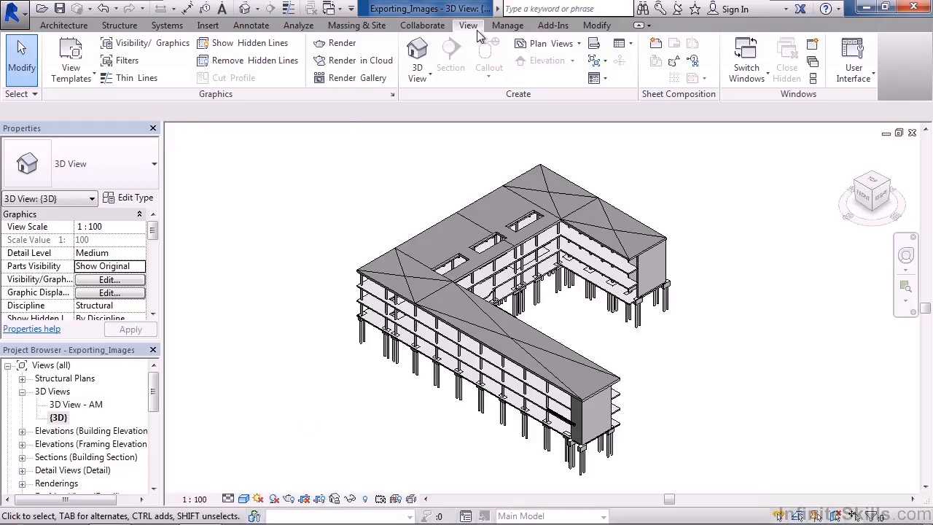
# - Open the rendering settings for the 3D view and review the quality presets and lighting schemes, keeping Exterior: Sun only
pyautogui.click(344, 45)
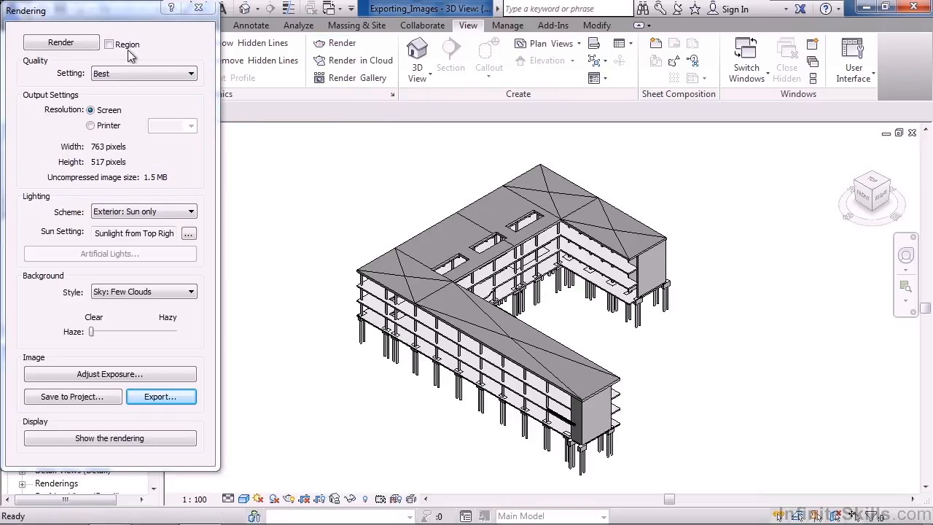
pyautogui.click(134, 75)
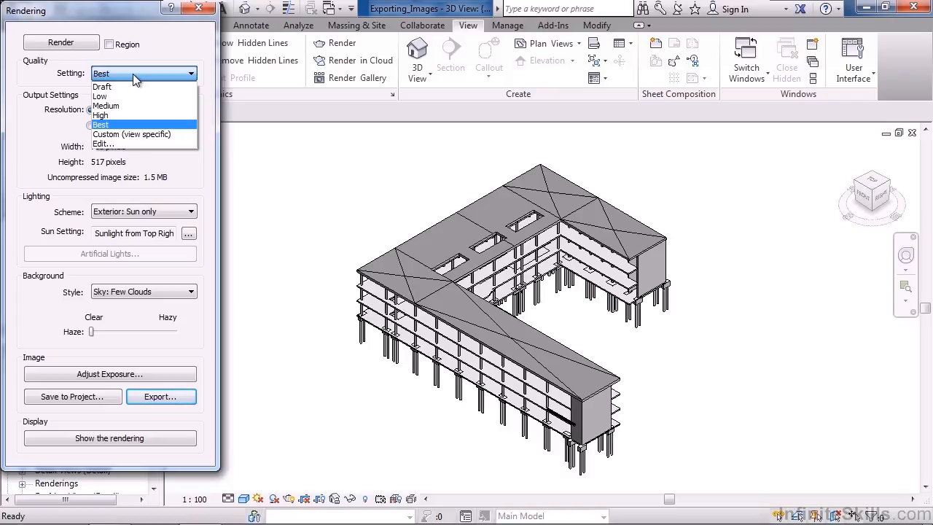
pyautogui.click(132, 73)
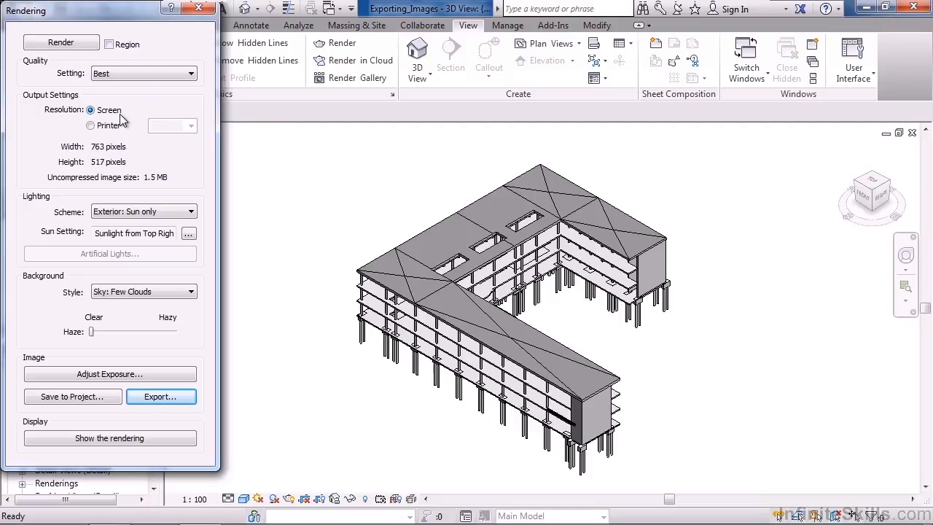
pyautogui.click(143, 216)
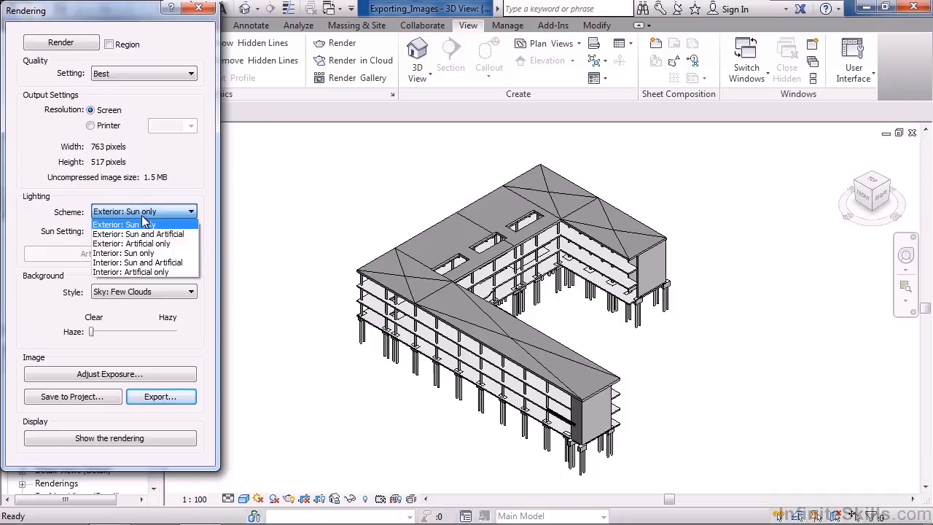
pyautogui.click(142, 223)
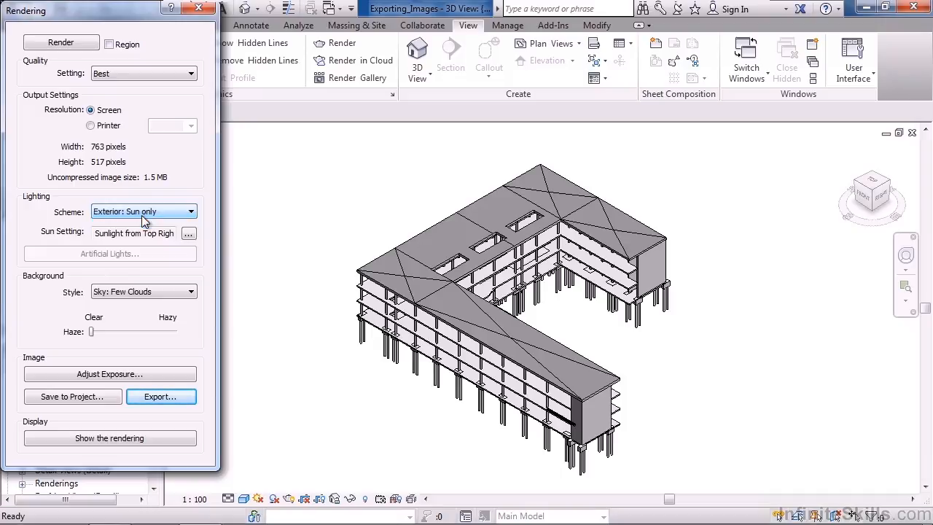
# - Examine the sun settings with the Sunlight from Top Right preset and the available background styles
pyautogui.click(194, 241)
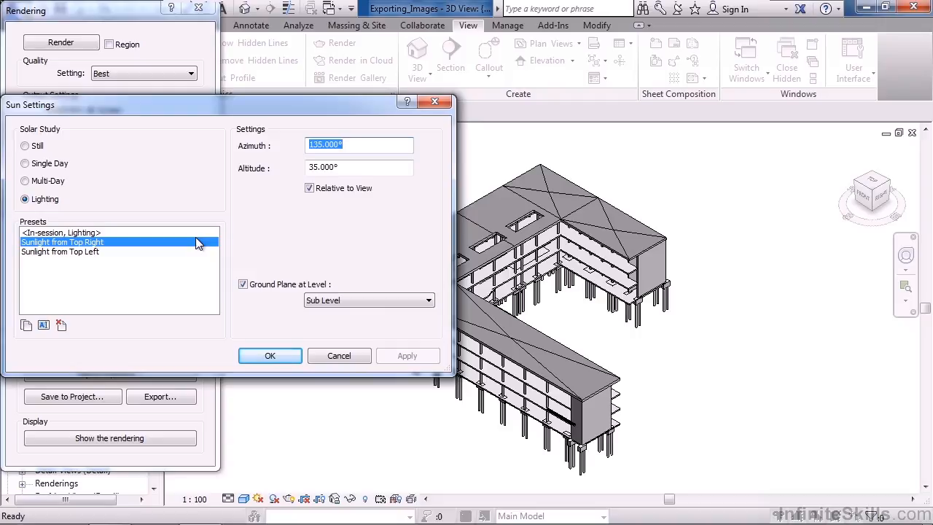
pyautogui.click(295, 357)
pyautogui.click(126, 295)
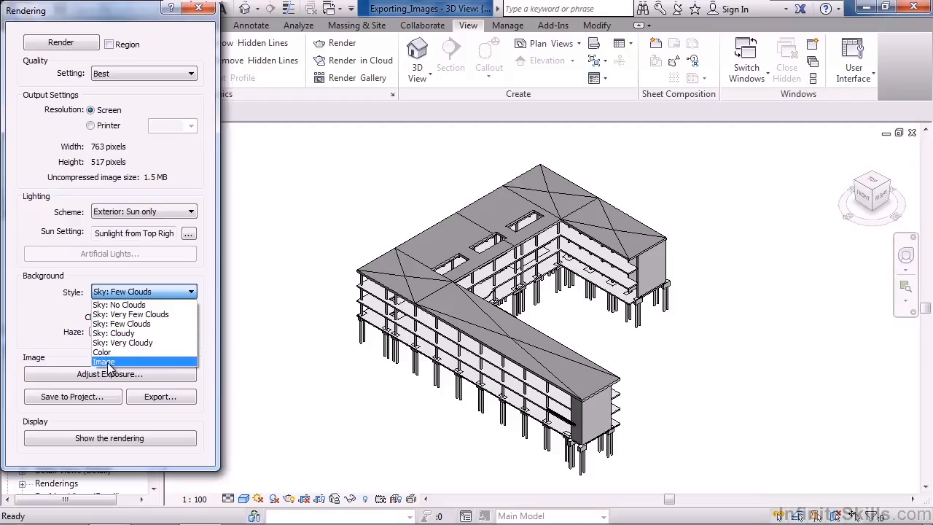
pyautogui.click(67, 342)
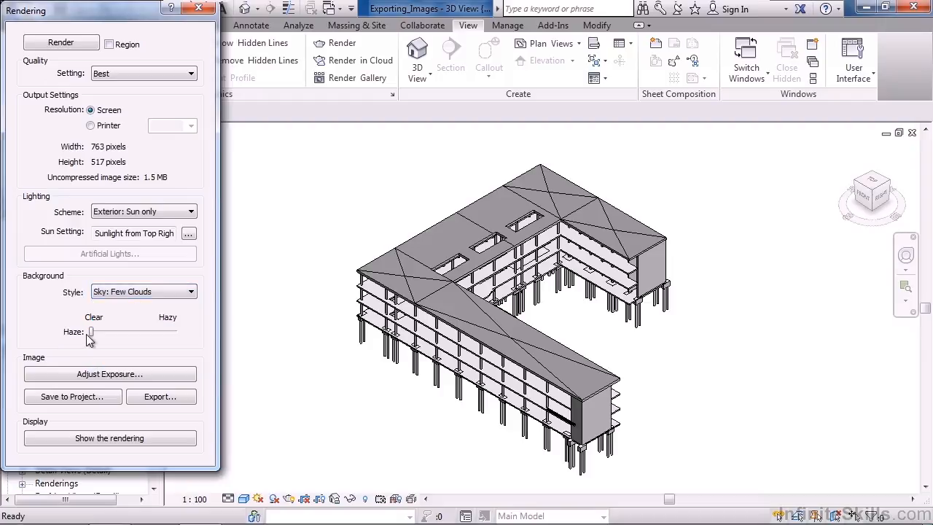
# - Examine the exposure controls without changing them, and compare the rendered image with the model display
pyautogui.click(103, 374)
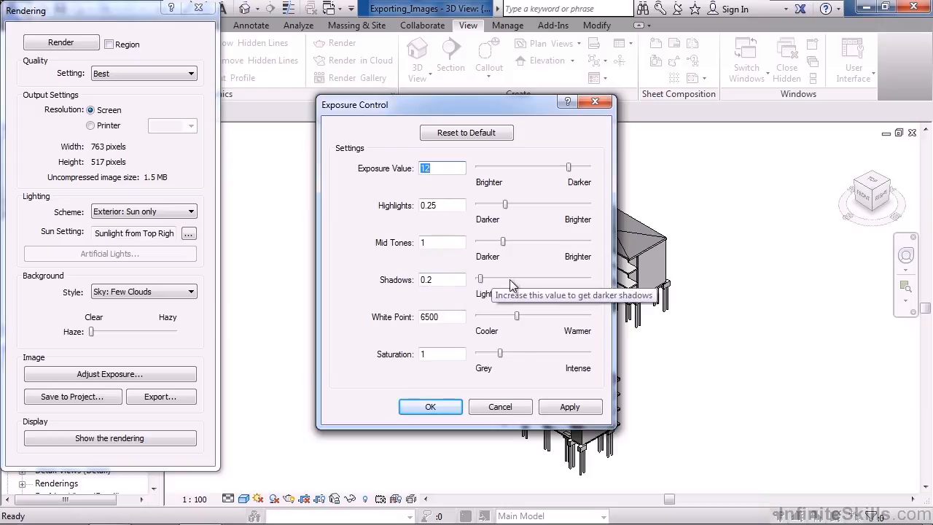
pyautogui.click(528, 411)
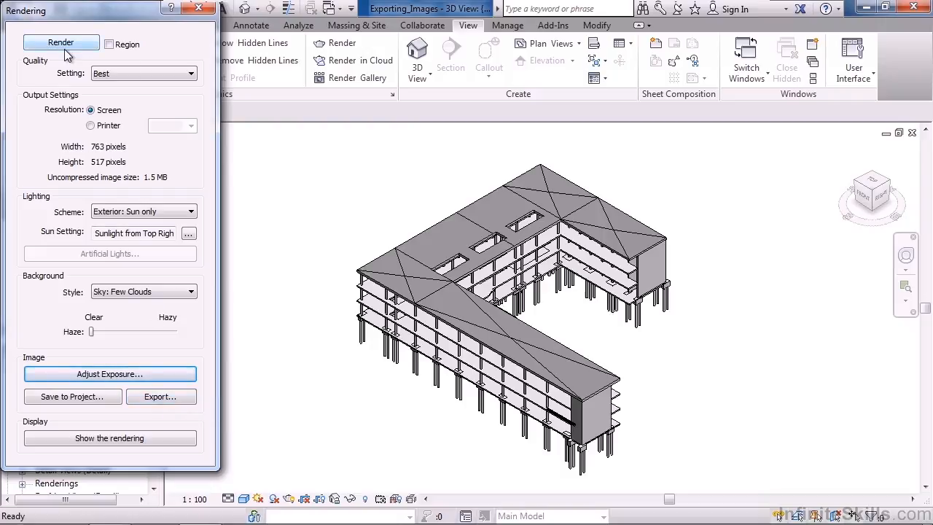
pyautogui.click(102, 442)
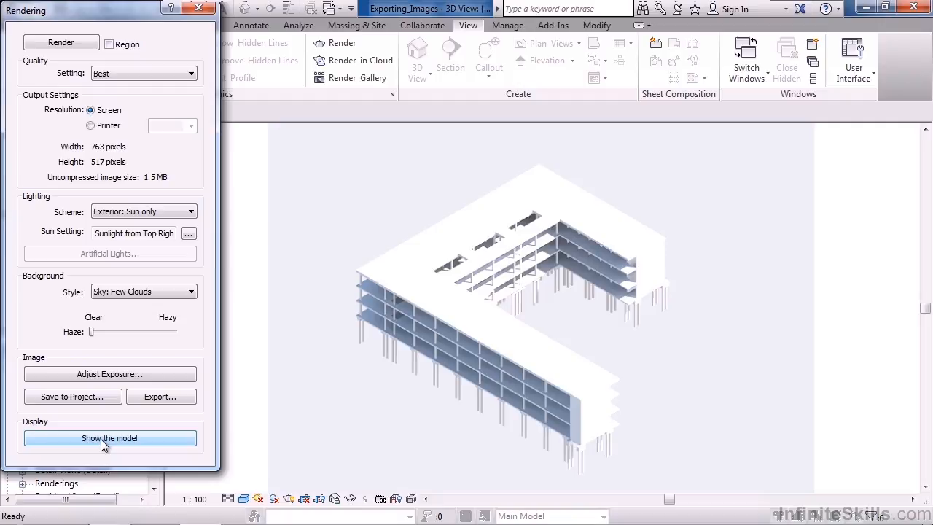
pyautogui.click(101, 438)
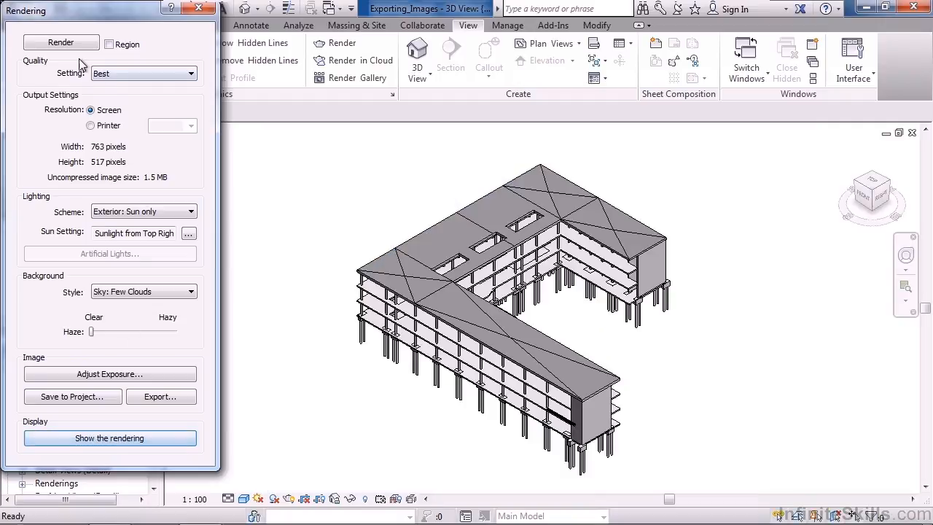
# - Review the render quality presets again and examine the option to save the rendering to the project without saving it
pyautogui.click(135, 76)
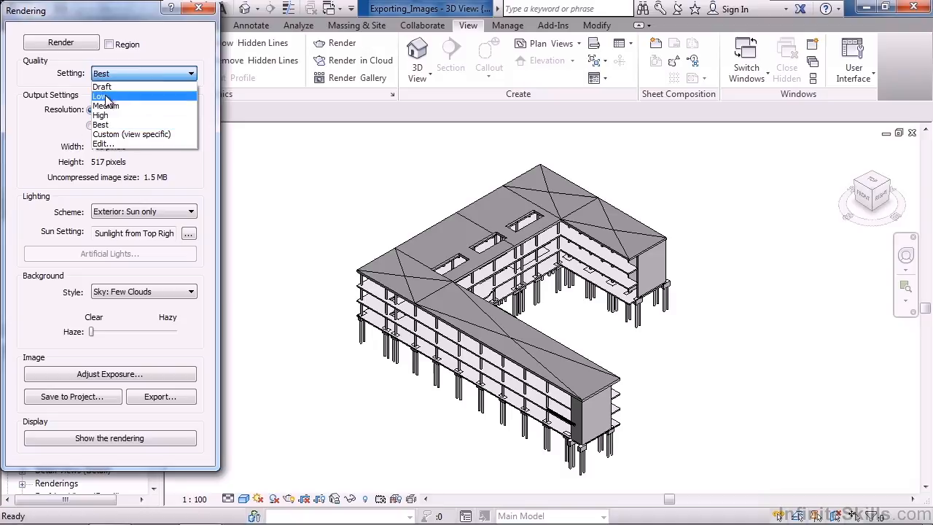
pyautogui.click(37, 148)
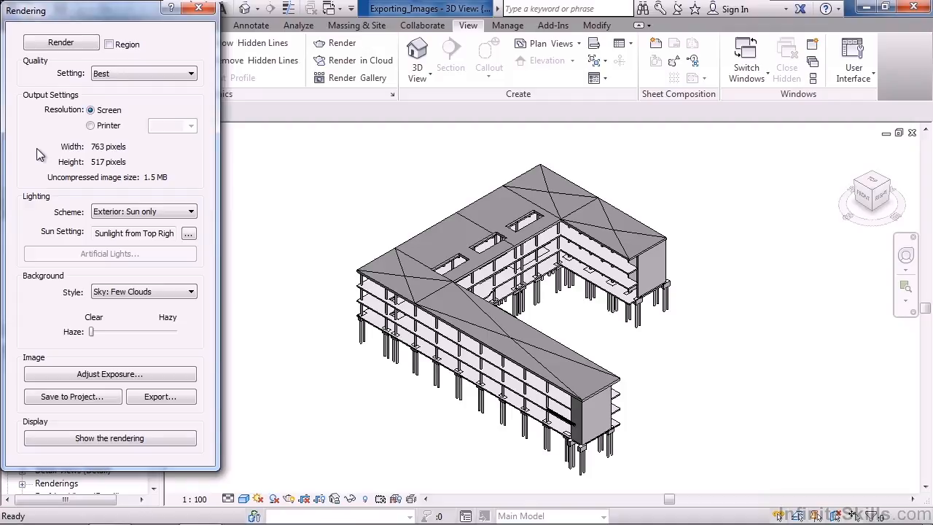
pyautogui.click(73, 398)
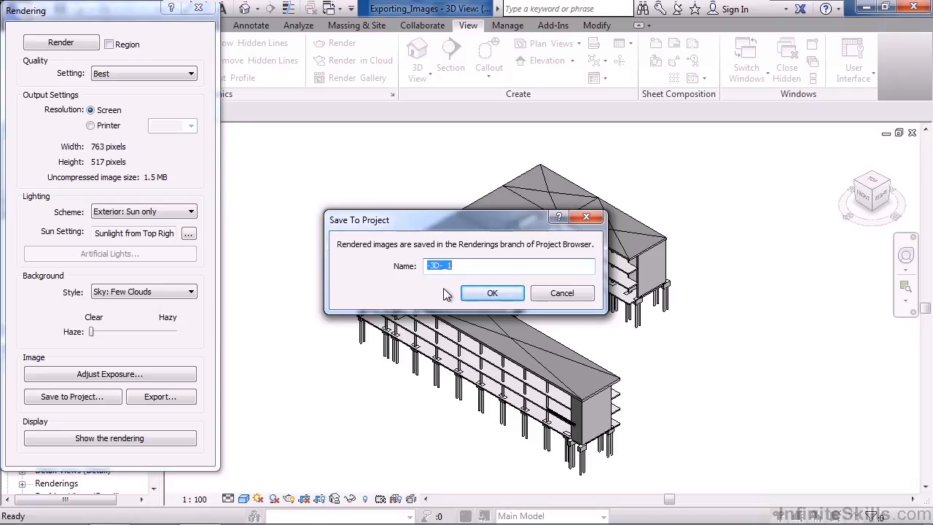
pyautogui.click(567, 299)
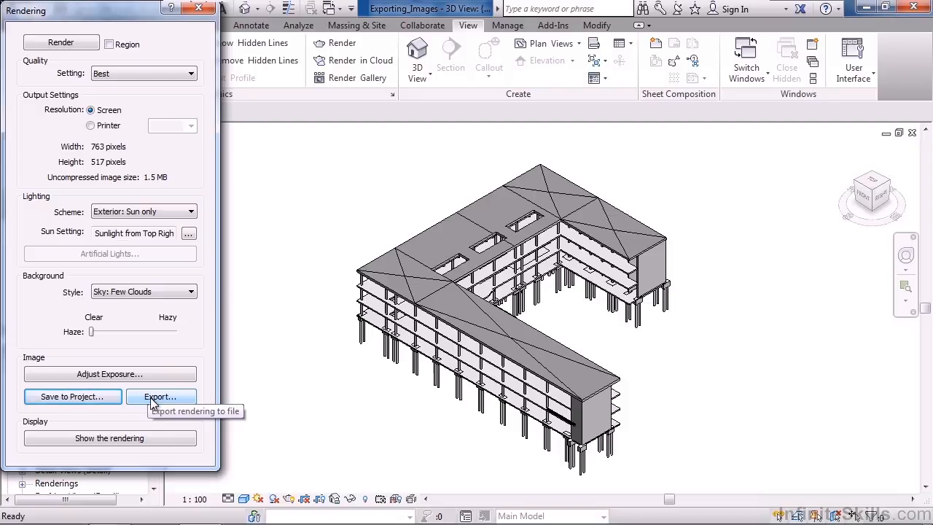
# - Display the rendering and review its image export options with JPEG as the file type, leaving the rendering settings without exporting
pyautogui.click(138, 437)
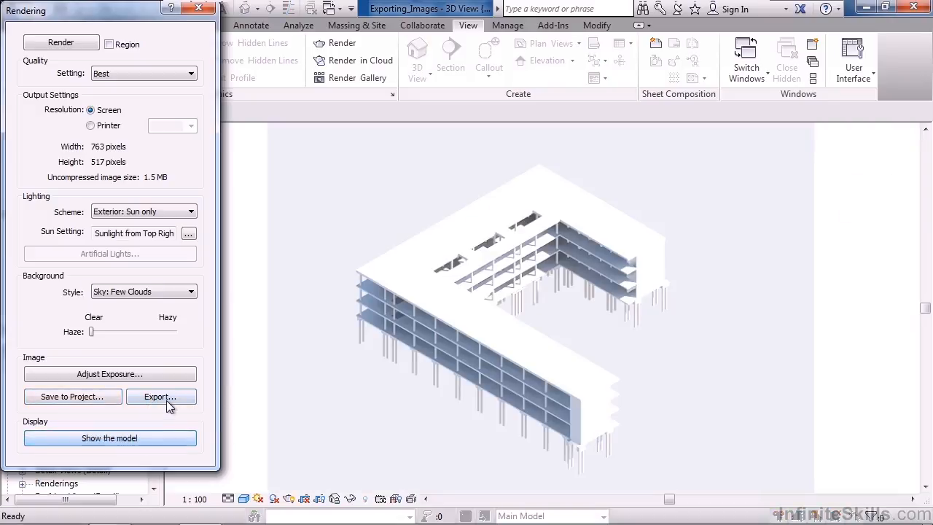
pyautogui.click(160, 396)
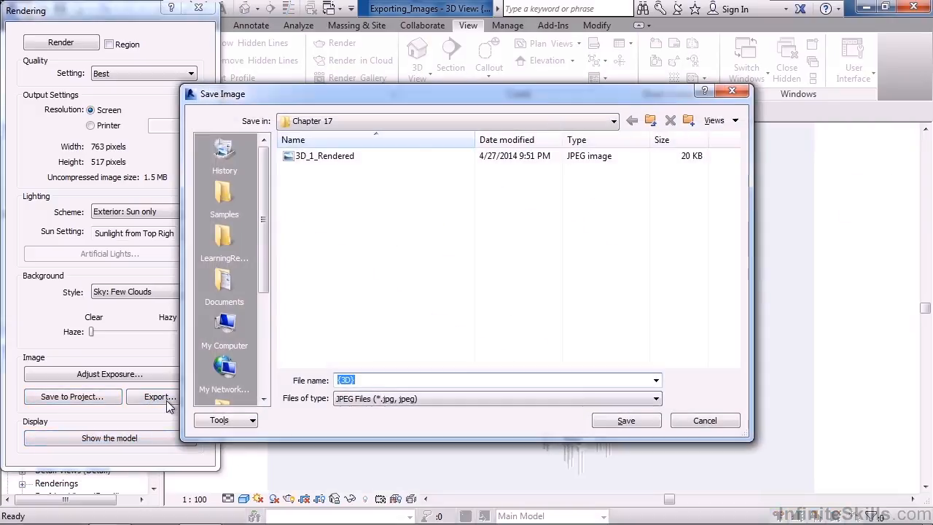
pyautogui.click(402, 400)
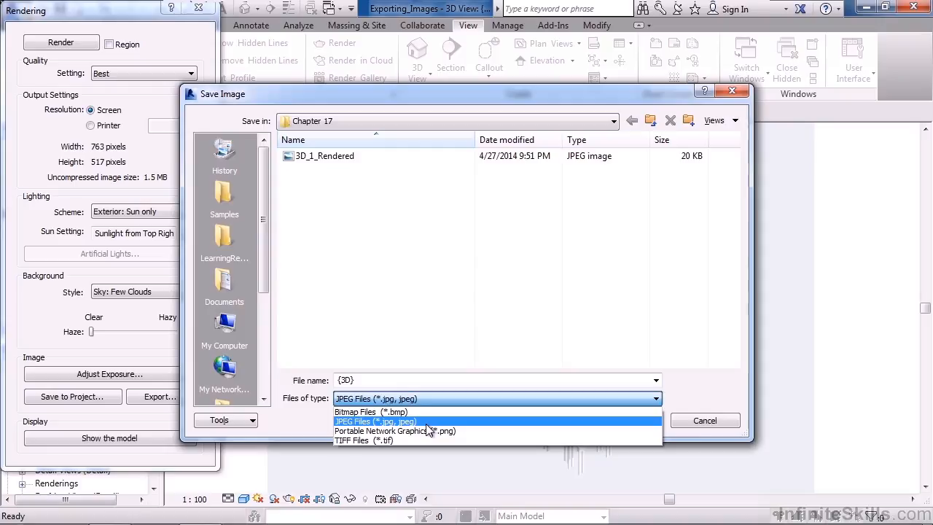
pyautogui.click(426, 423)
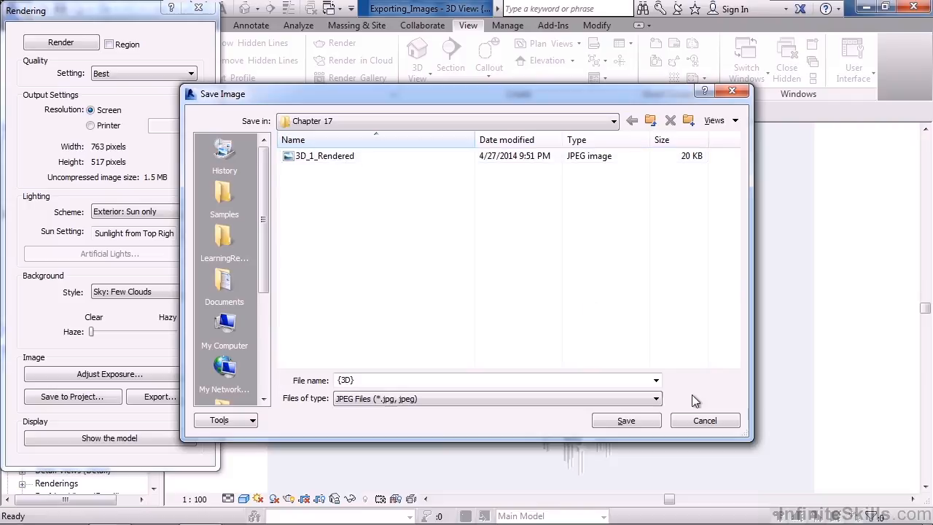
pyautogui.click(717, 422)
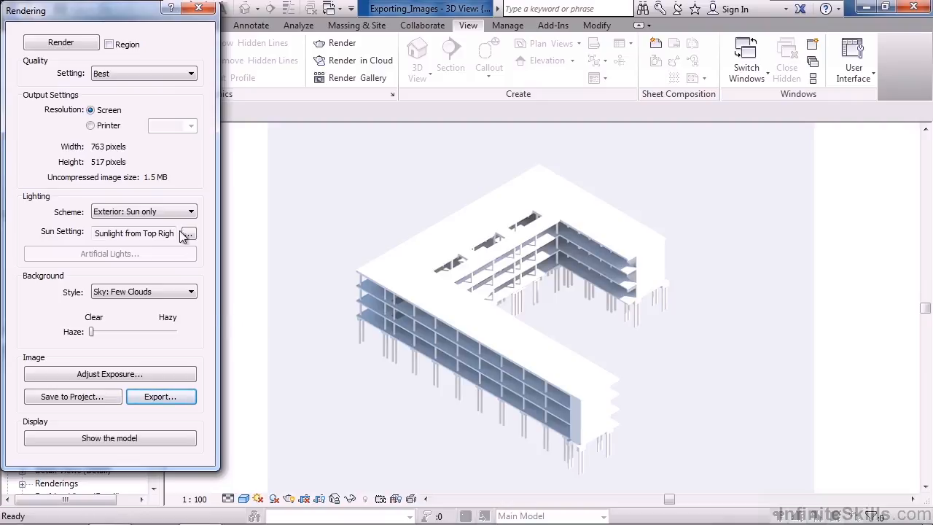
pyautogui.click(203, 9)
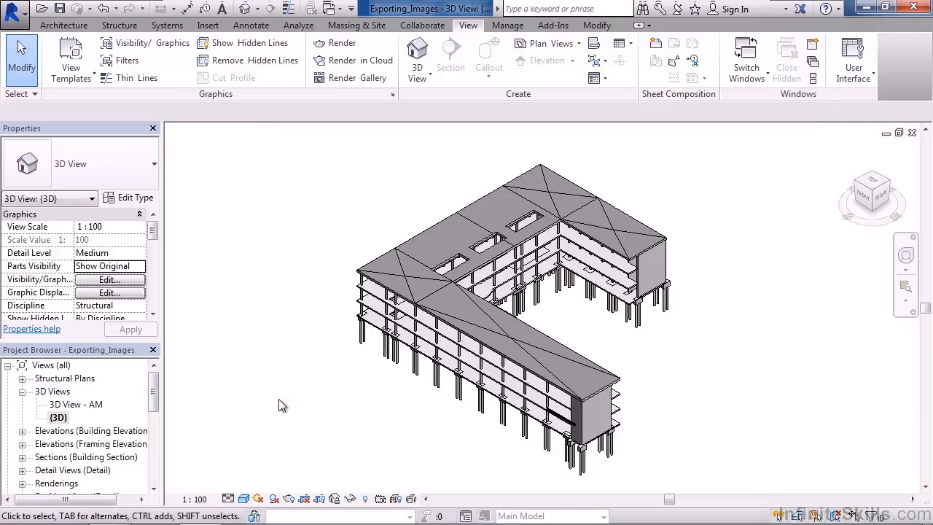
# - Open the saved 3D_1_Rendered view from the project's renderings
pyautogui.moveTo(157, 402); pyautogui.dragTo(157, 425)
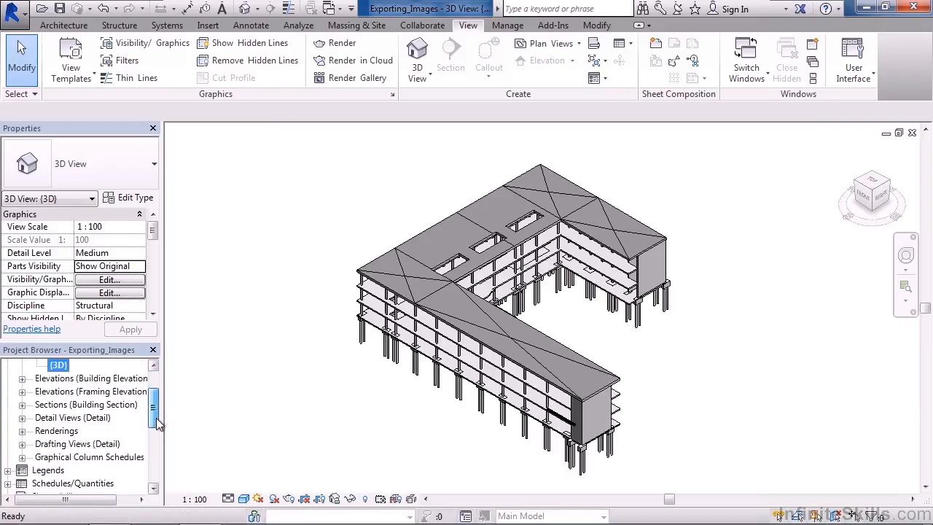
pyautogui.click(21, 431)
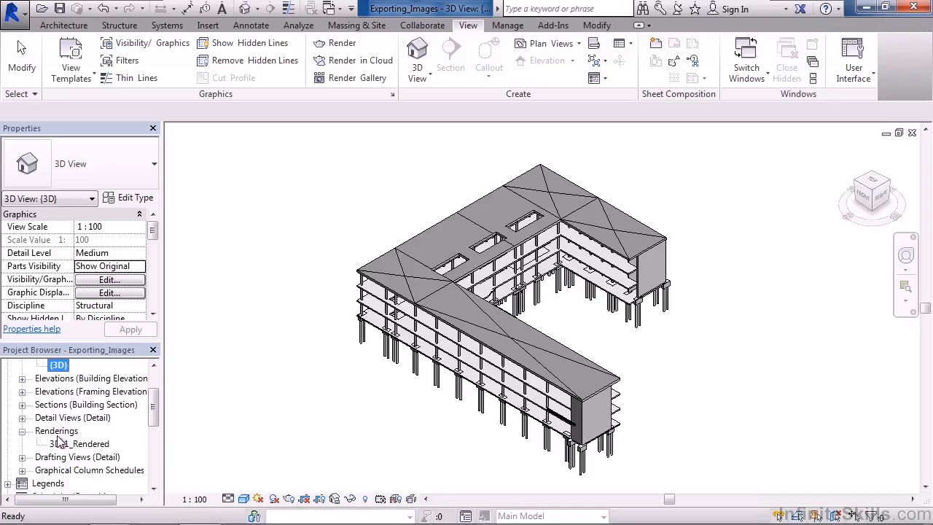
pyautogui.click(77, 445)
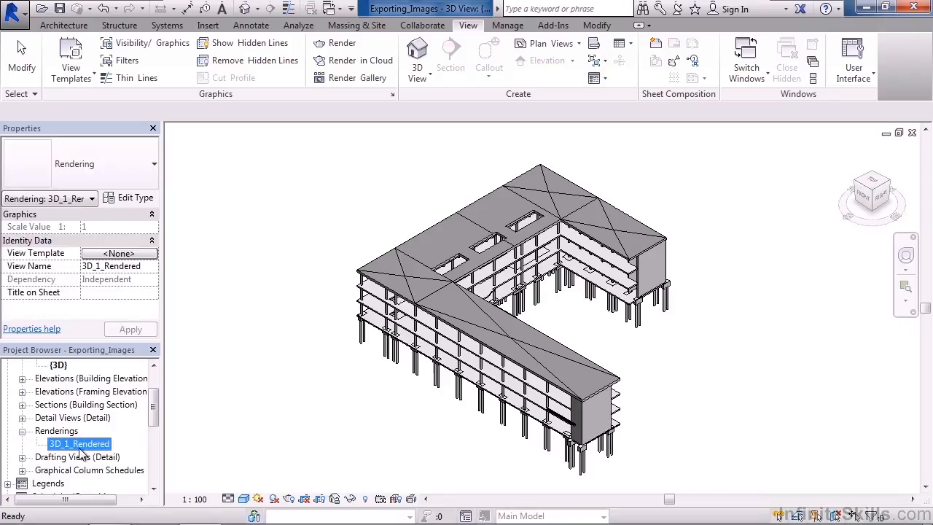
pyautogui.doubleClick(80, 446)
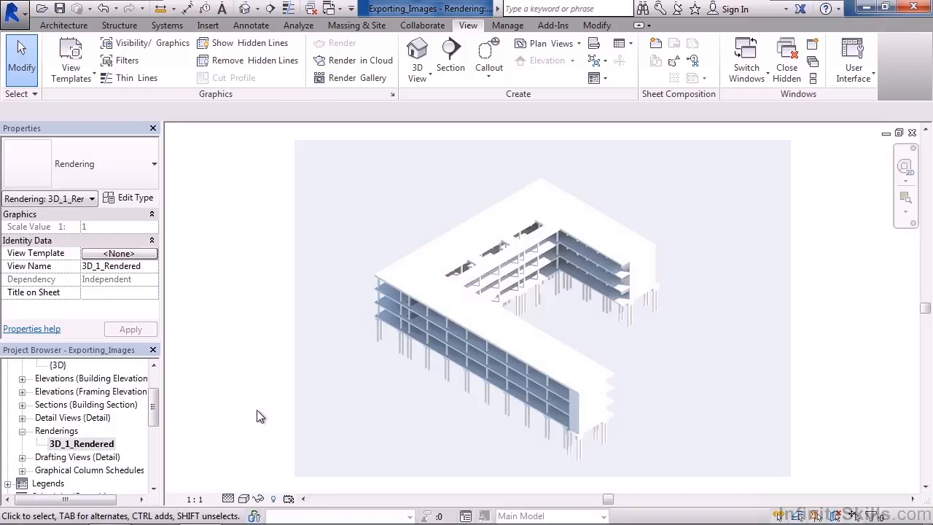
# - Switch to Windows Explorer to check the exported 3D_1_Rendered JPEG in the Chapter 17 folder, and return to Revit
pyautogui.moveTo(166, 519)
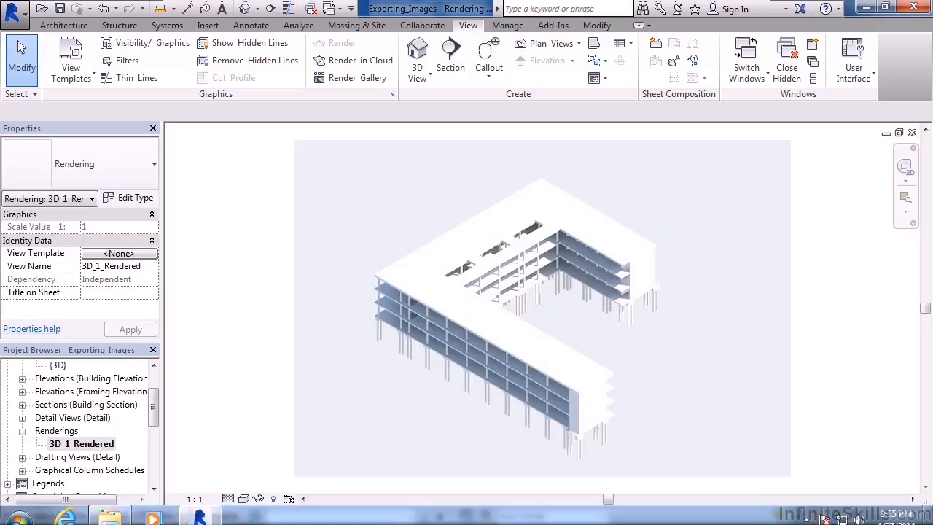
pyautogui.click(109, 514)
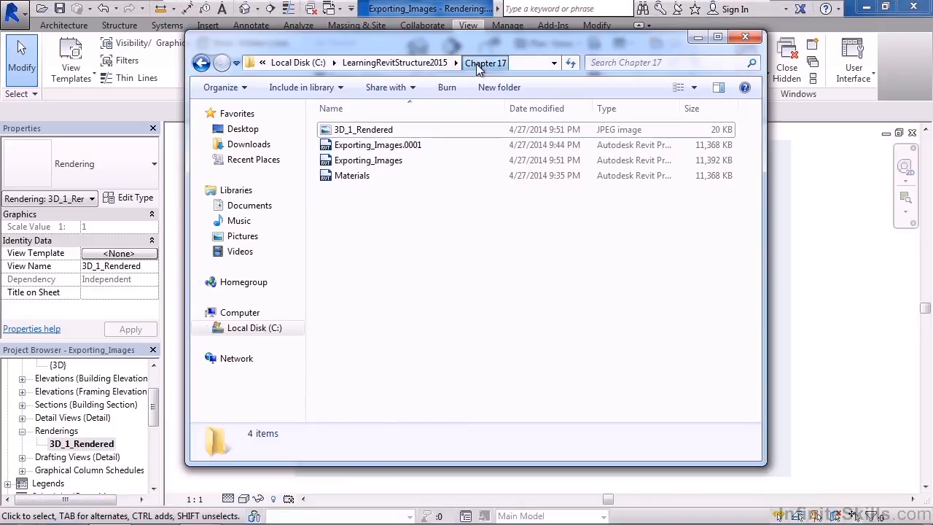
pyautogui.click(373, 129)
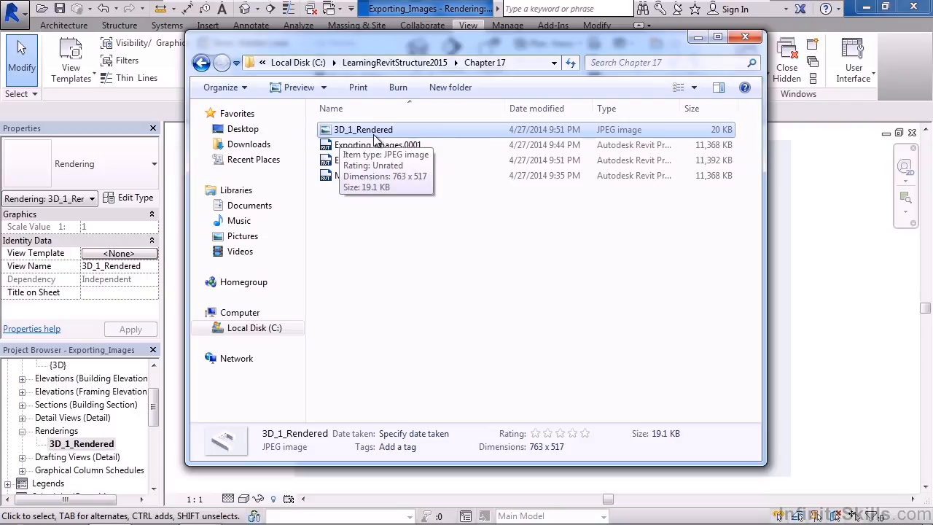
pyautogui.click(841, 163)
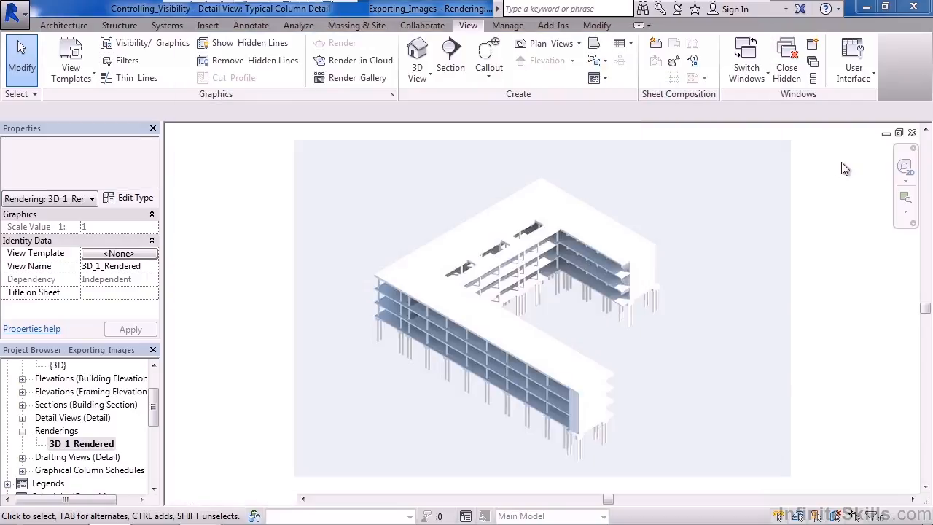